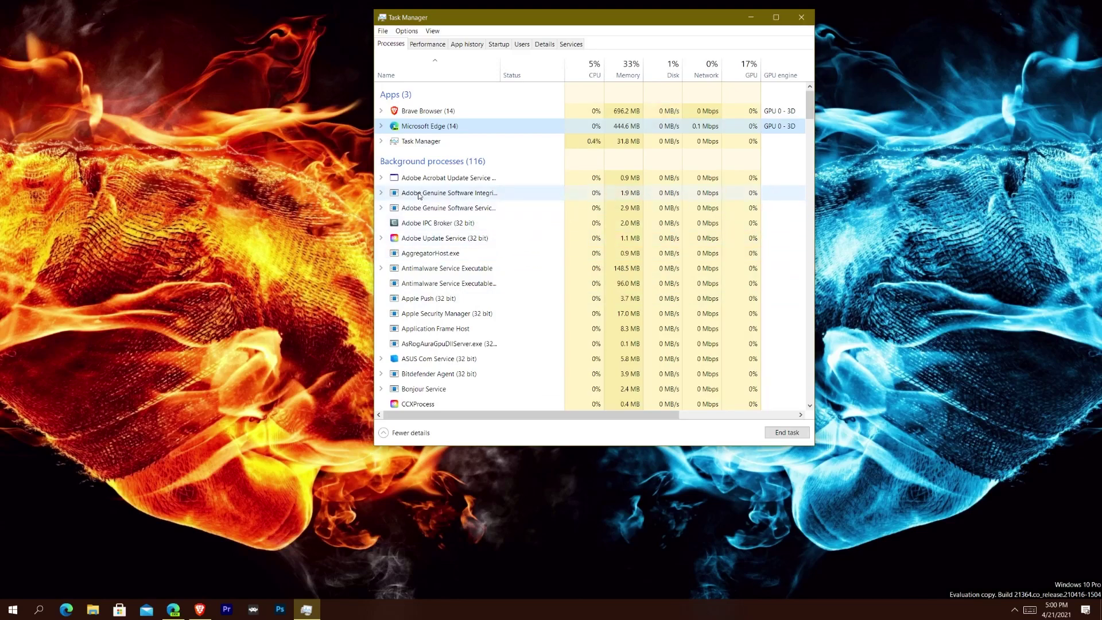
# - Expand Adobe Acrobat Update Service and check its child's actions, then expand Brave Browser (14)
pyautogui.doubleClick(453, 180)
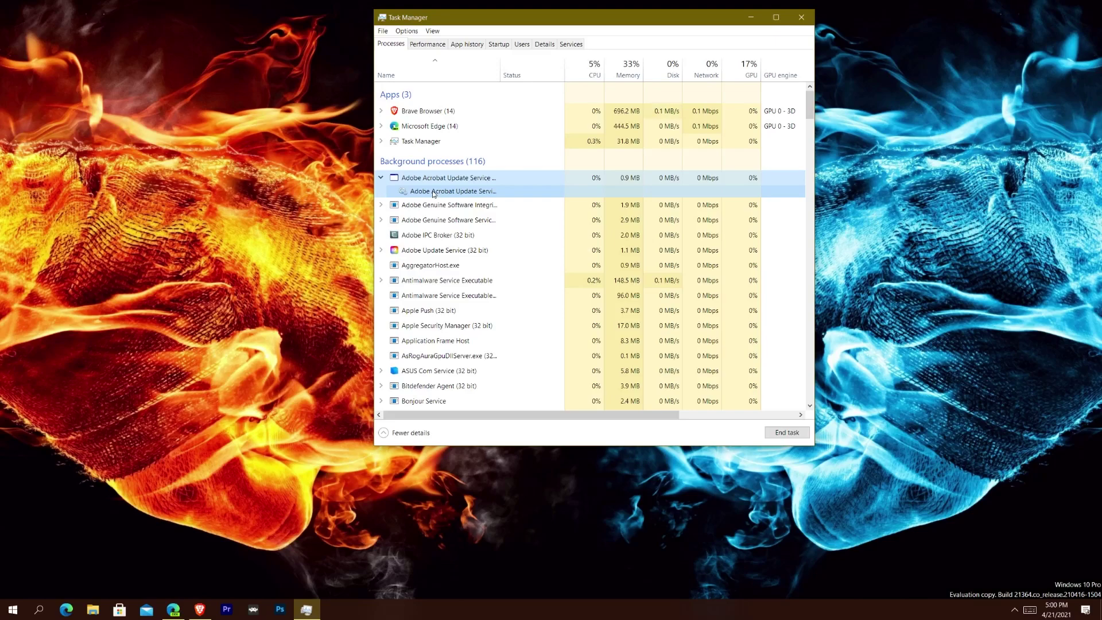
pyautogui.rightClick(433, 193)
pyautogui.click(416, 196)
pyautogui.rightClick(415, 195)
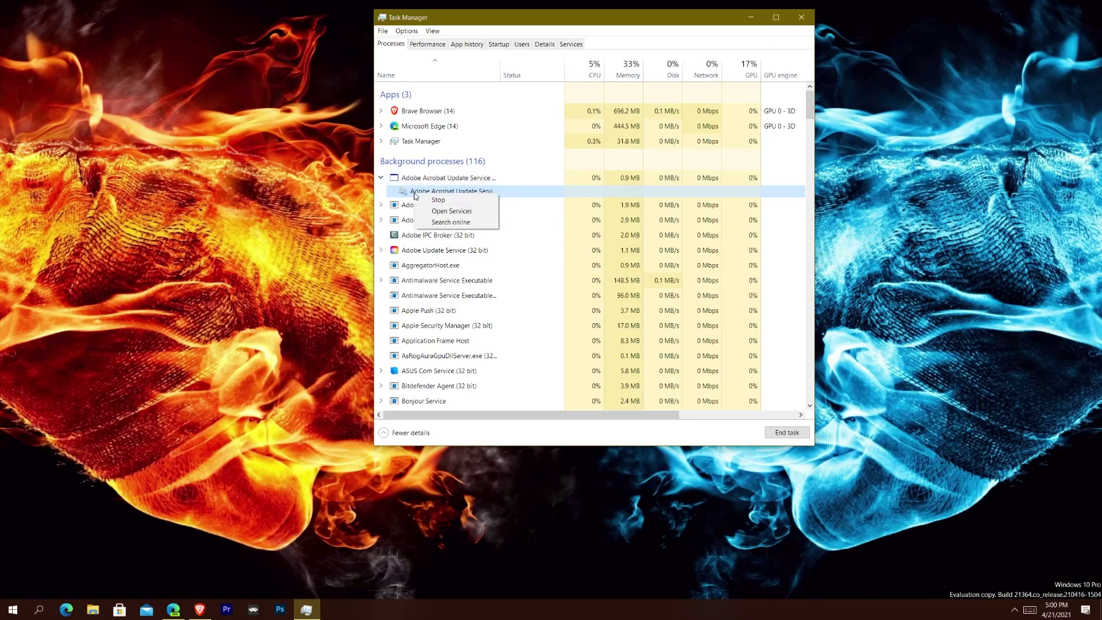
pyautogui.click(384, 162)
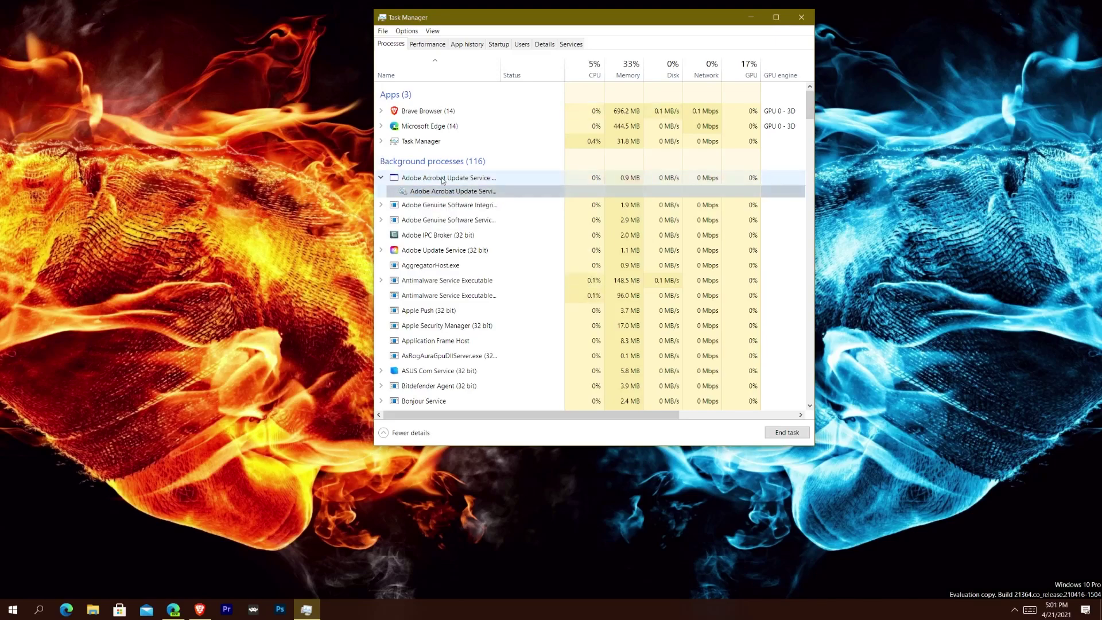
pyautogui.click(382, 110)
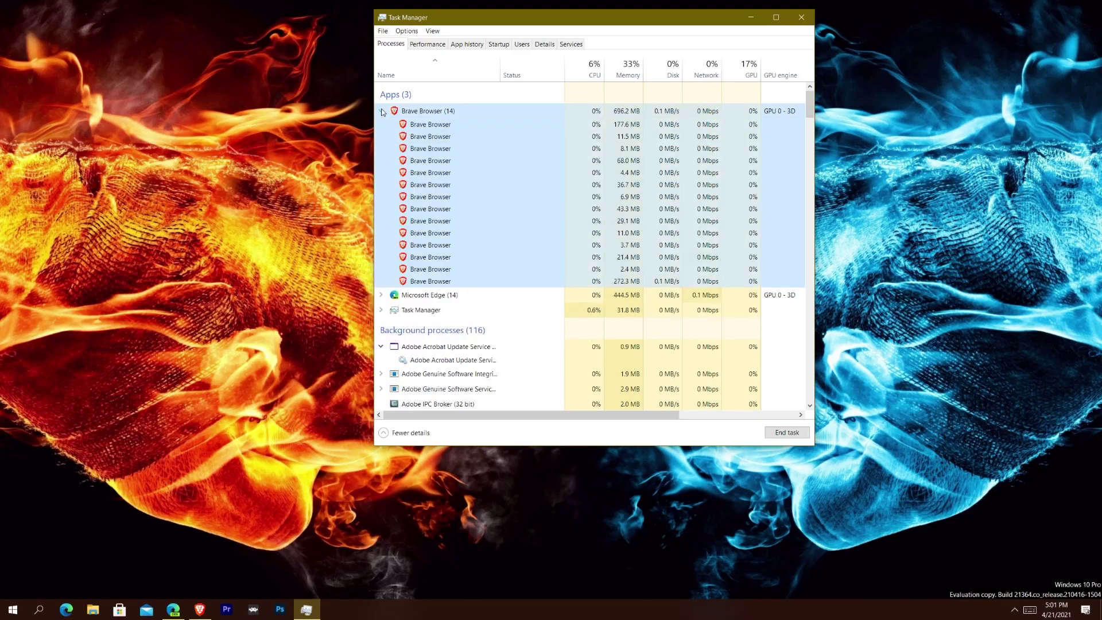
# - Turn on Eco mode for the first Brave Browser child process (177.6 MB)
pyautogui.rightClick(474, 130)
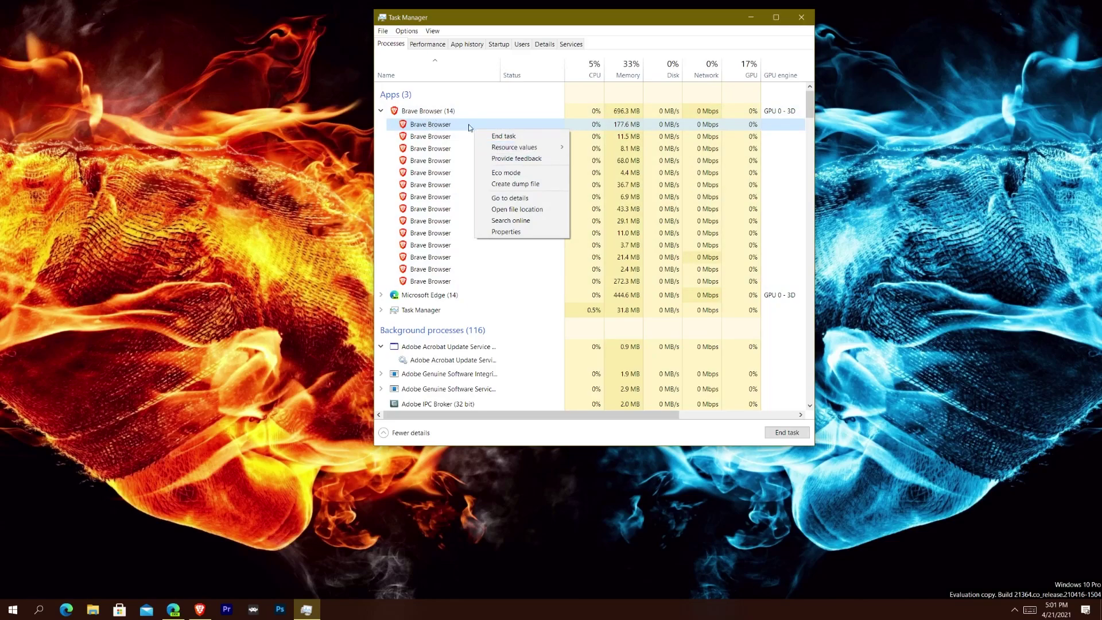
pyautogui.click(543, 171)
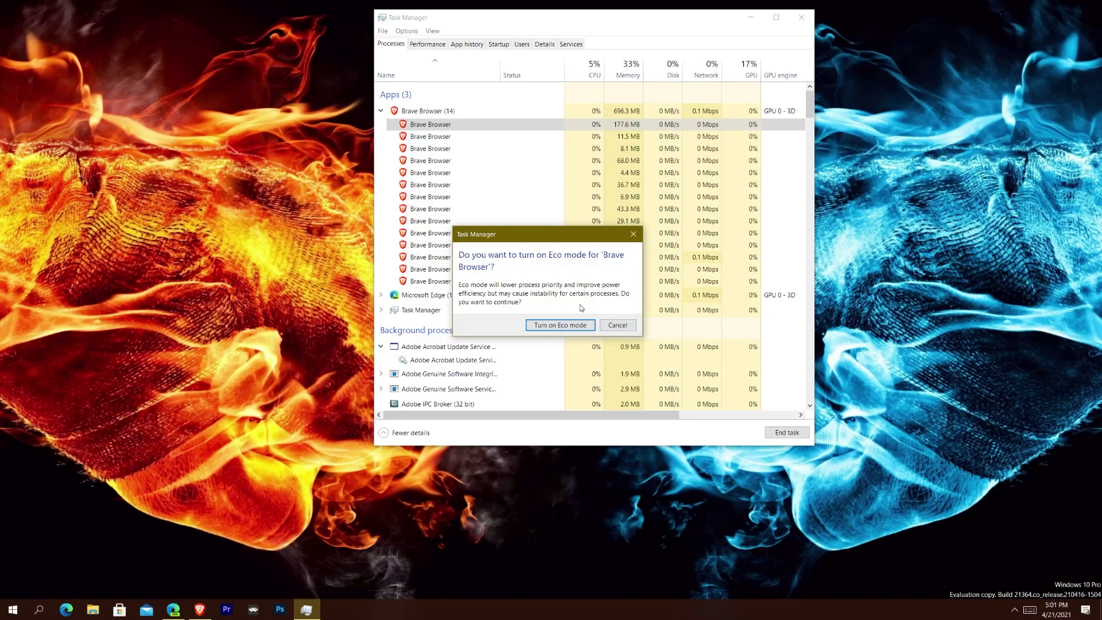
pyautogui.click(576, 325)
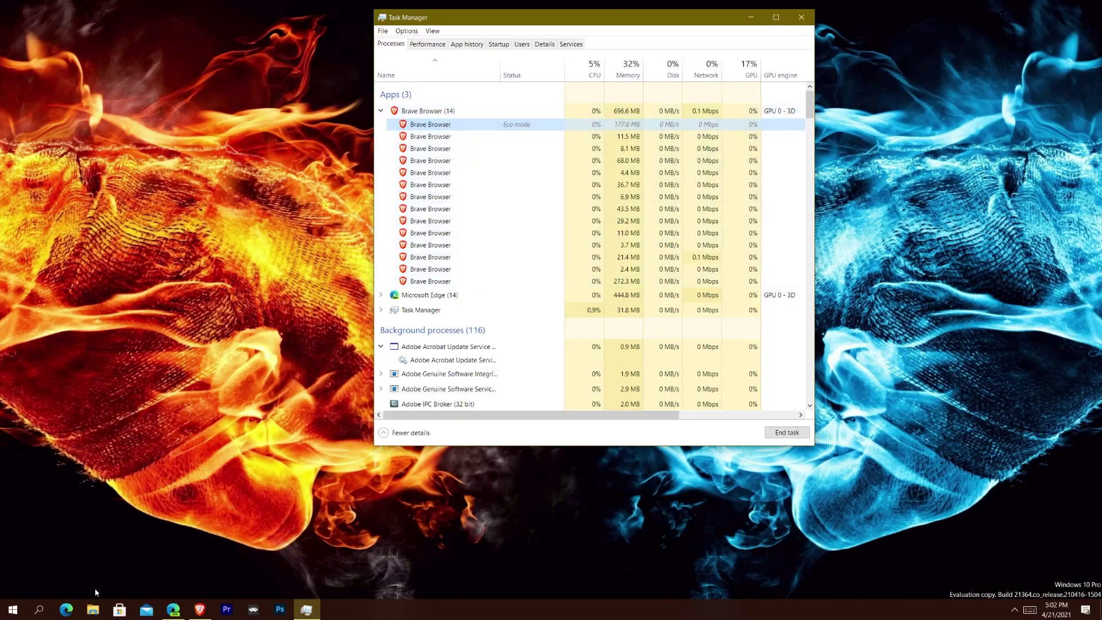
# - Show Edge's YouTube page, scroll it up, then bring Task Manager back to the front
pyautogui.click(173, 609)
pyautogui.scroll(3, 278, 262)
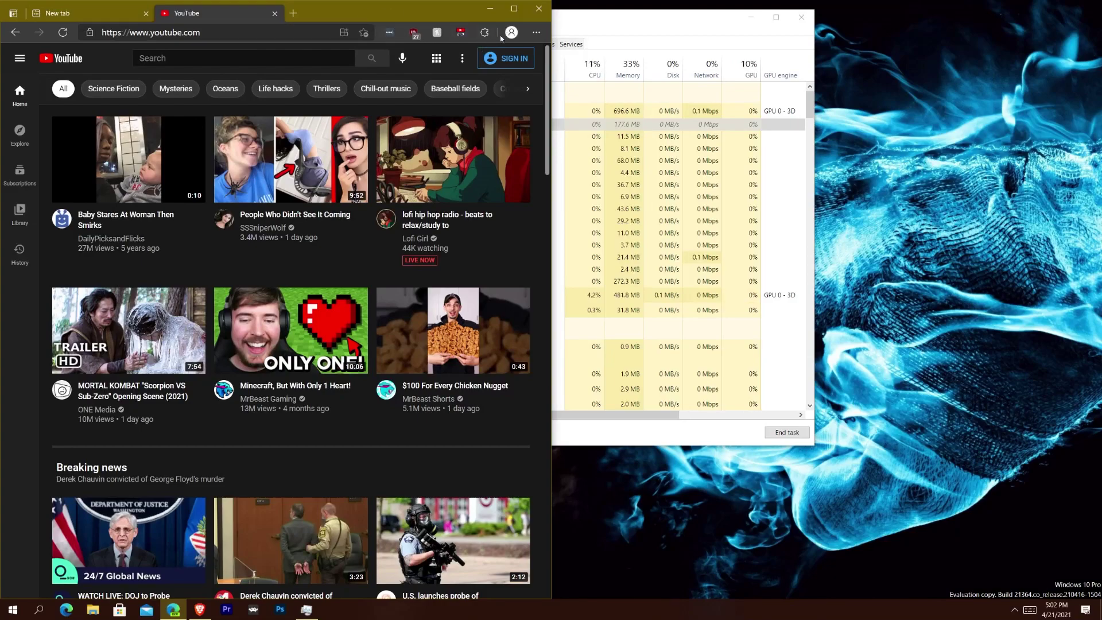
pyautogui.click(587, 27)
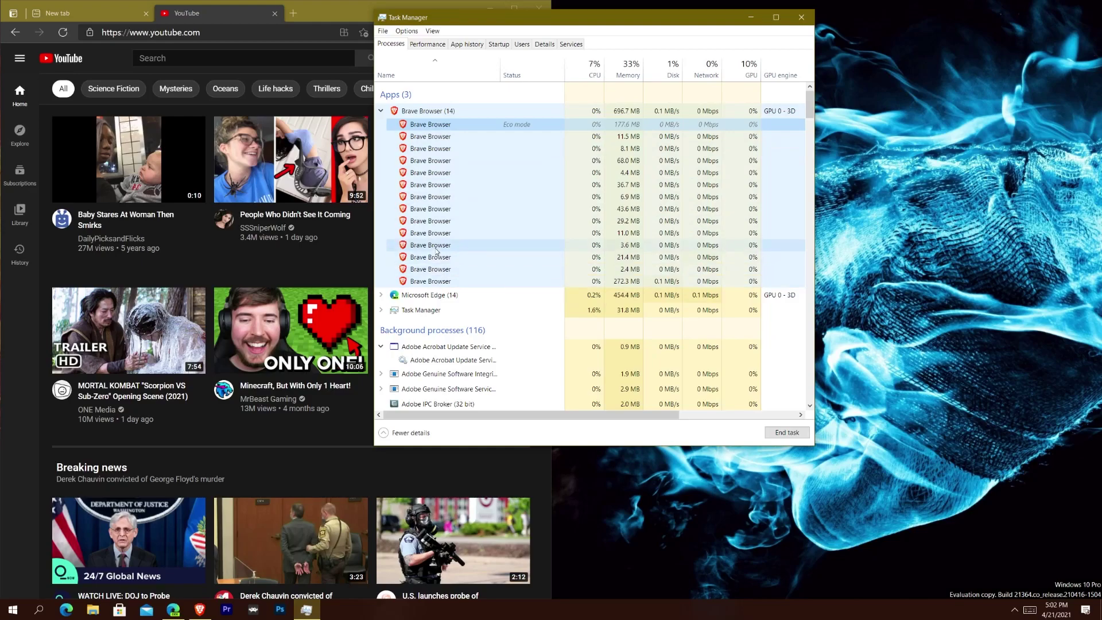
# - Collapse the Brave Browser group and expand Microsoft Edge to list its 14 processes
pyautogui.click(382, 112)
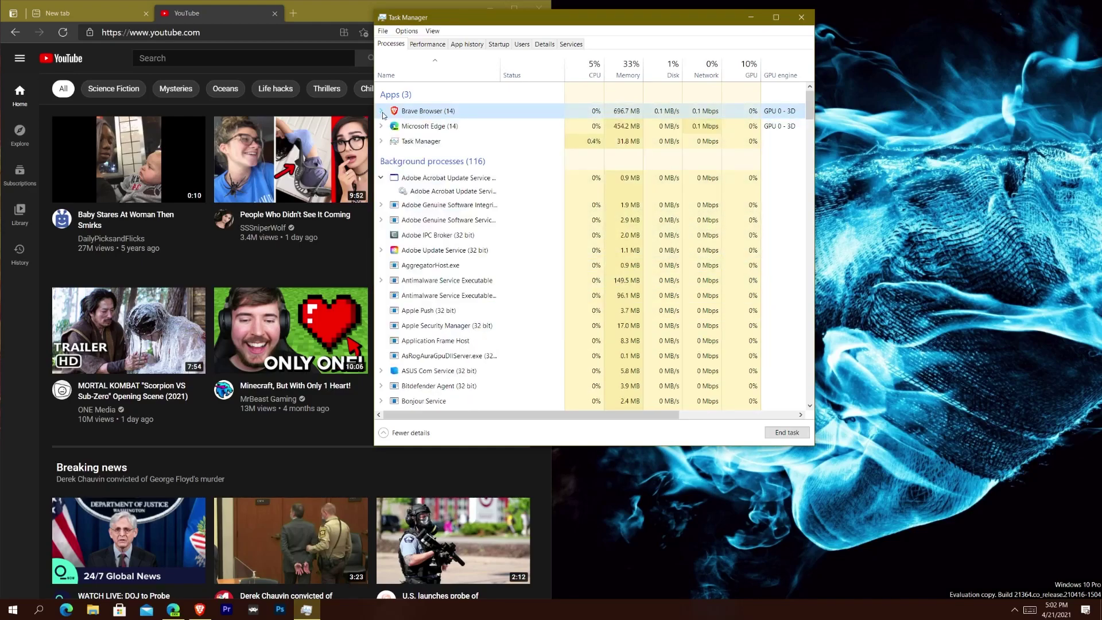
pyautogui.click(381, 126)
pyautogui.click(413, 164)
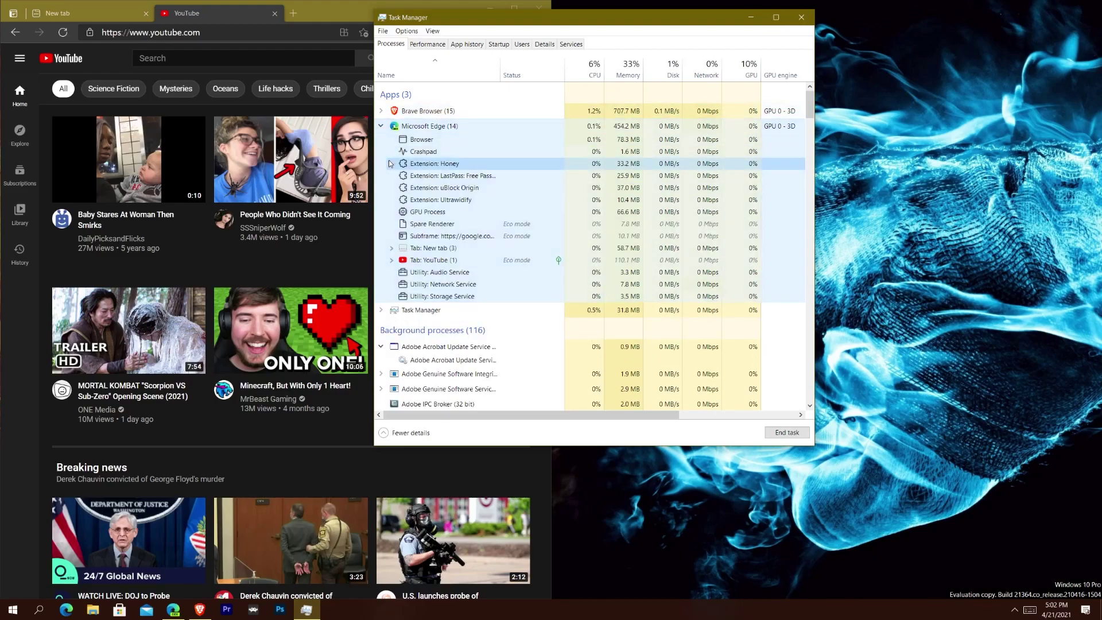
pyautogui.click(421, 111)
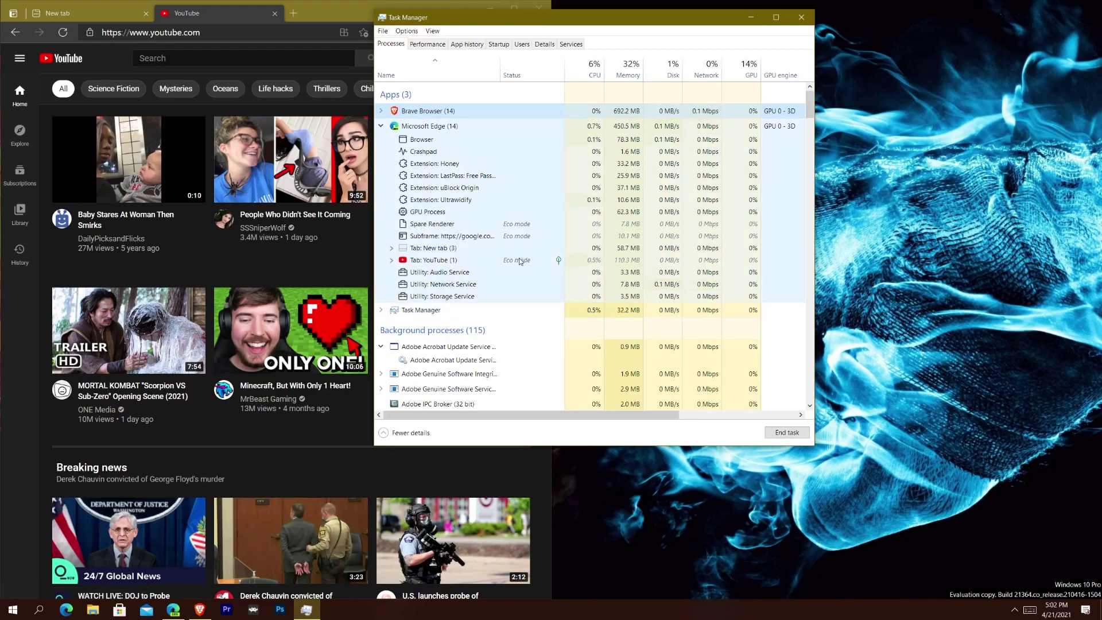
# - Expand Tab: YouTube, collapse Tab: New tab (3), and move Task Manager to the right side
pyautogui.click(418, 264)
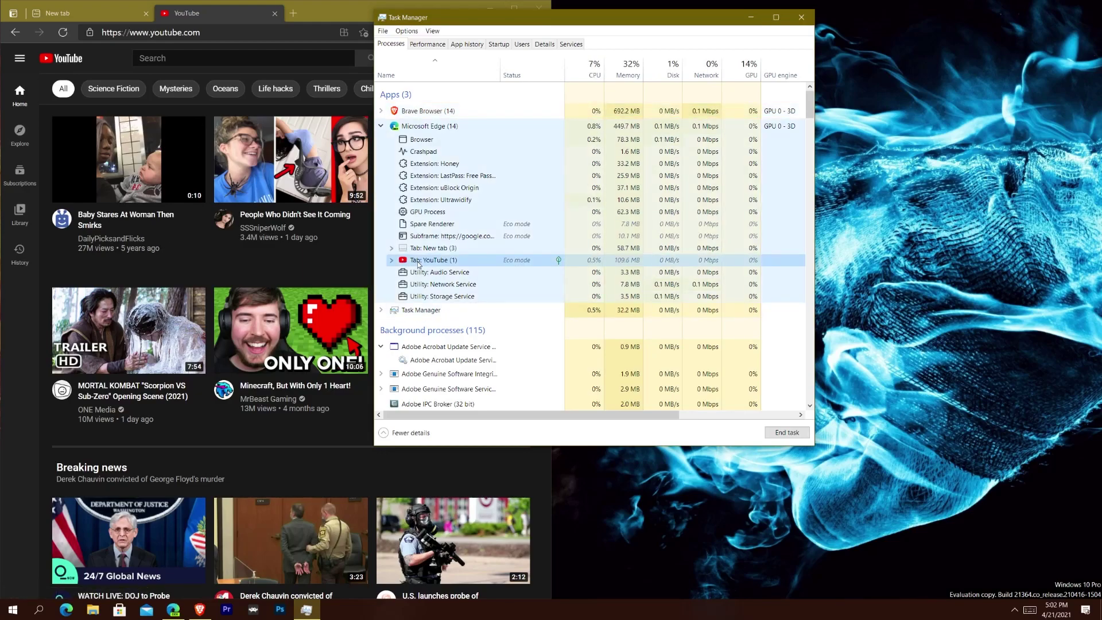
pyautogui.click(392, 260)
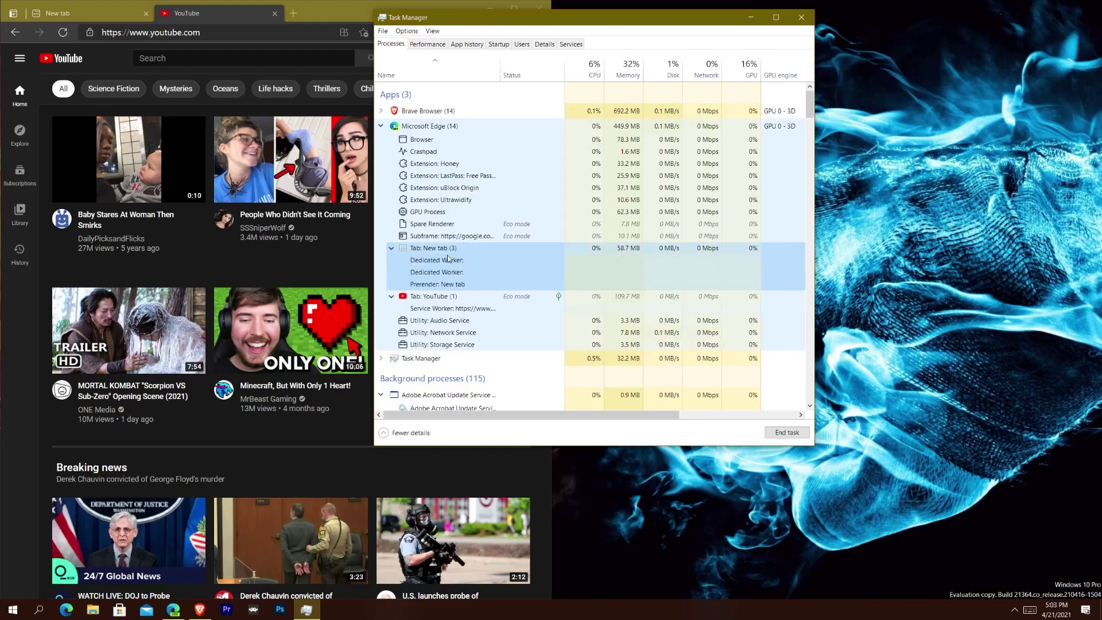
pyautogui.click(392, 249)
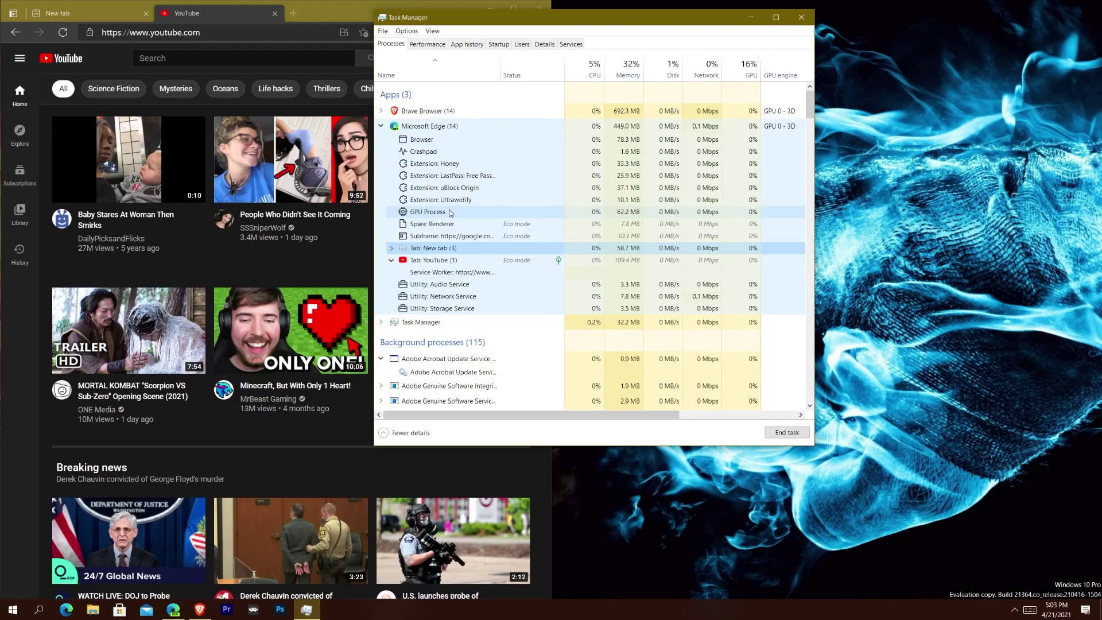
pyautogui.moveTo(602, 21); pyautogui.dragTo(860, 59)
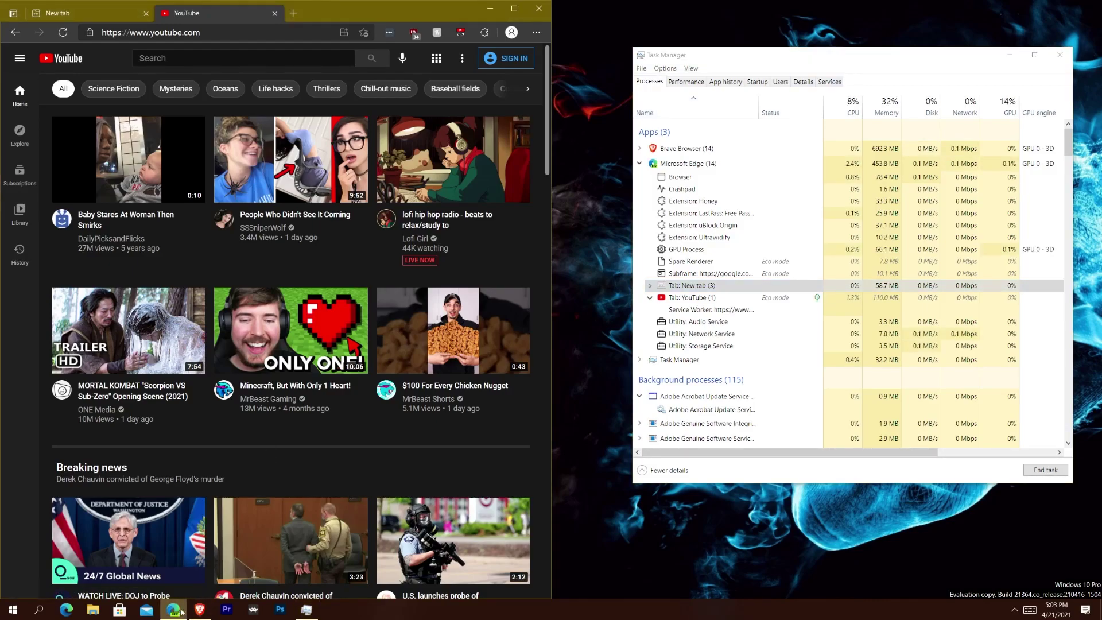
# - Switch to Brave's Build 21364 blog post and scroll to its Task Manager Edge process section
pyautogui.click(199, 610)
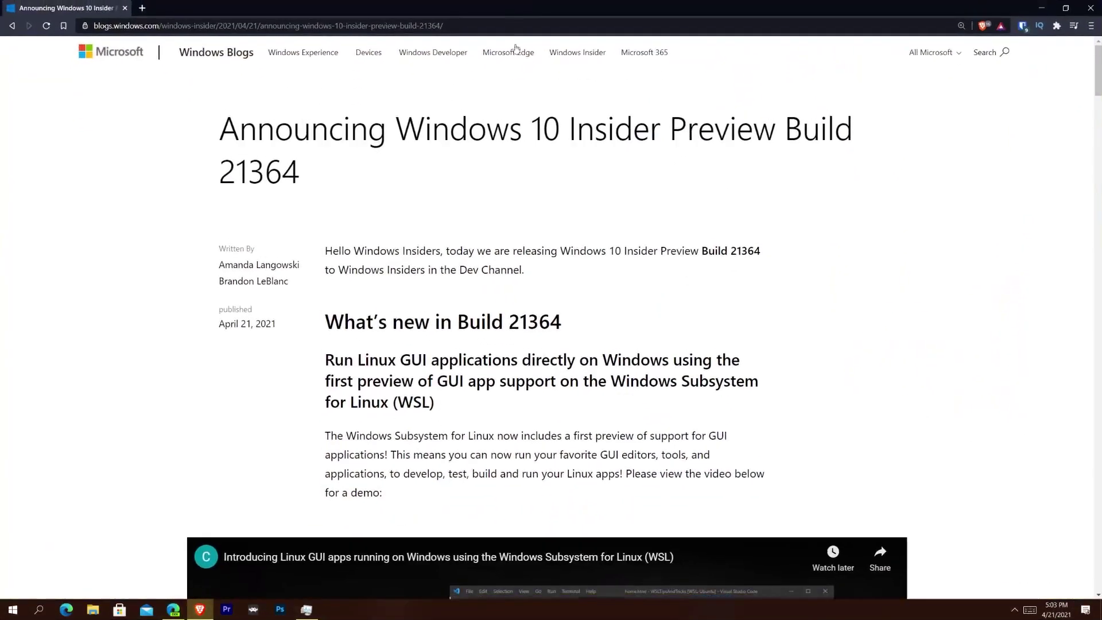
pyautogui.scroll(-10, 417, 260)
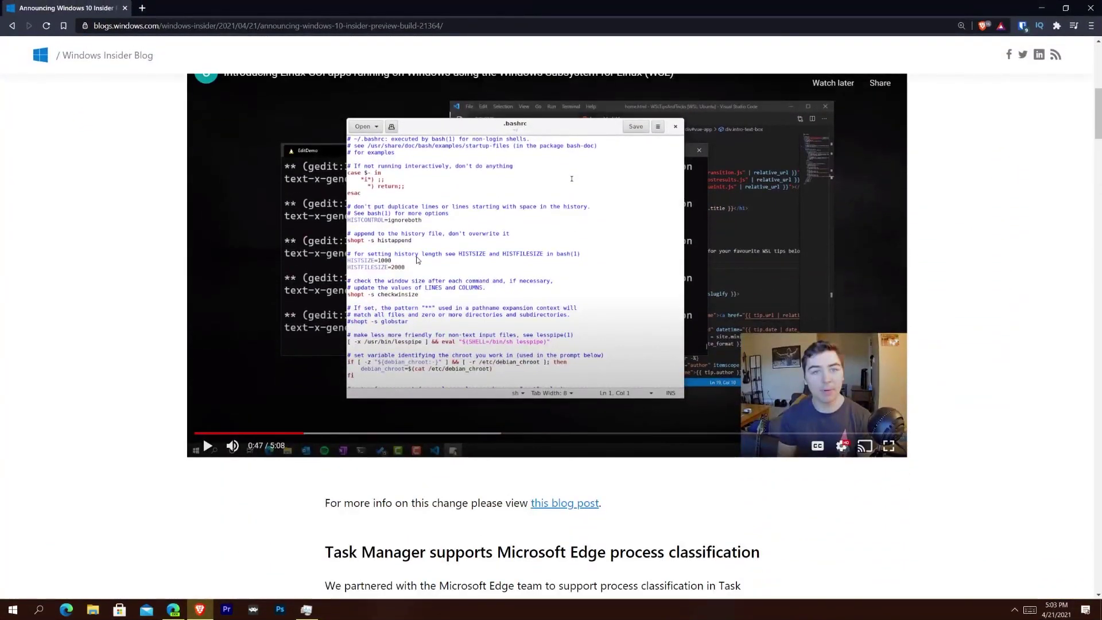
pyautogui.scroll(2, 419, 279)
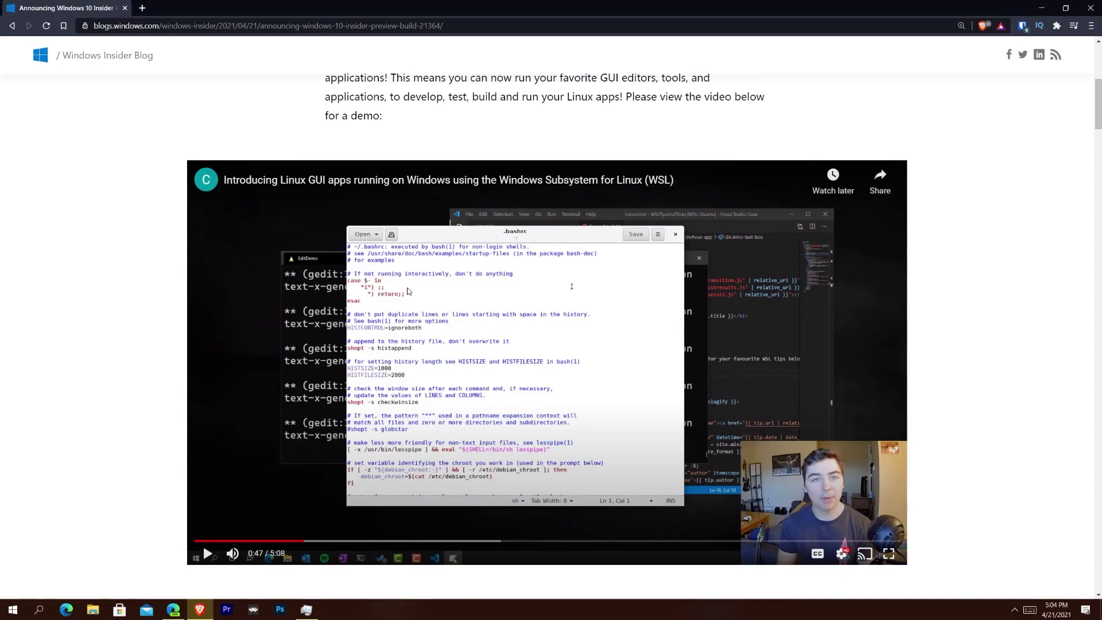
pyautogui.scroll(5, 374, 166)
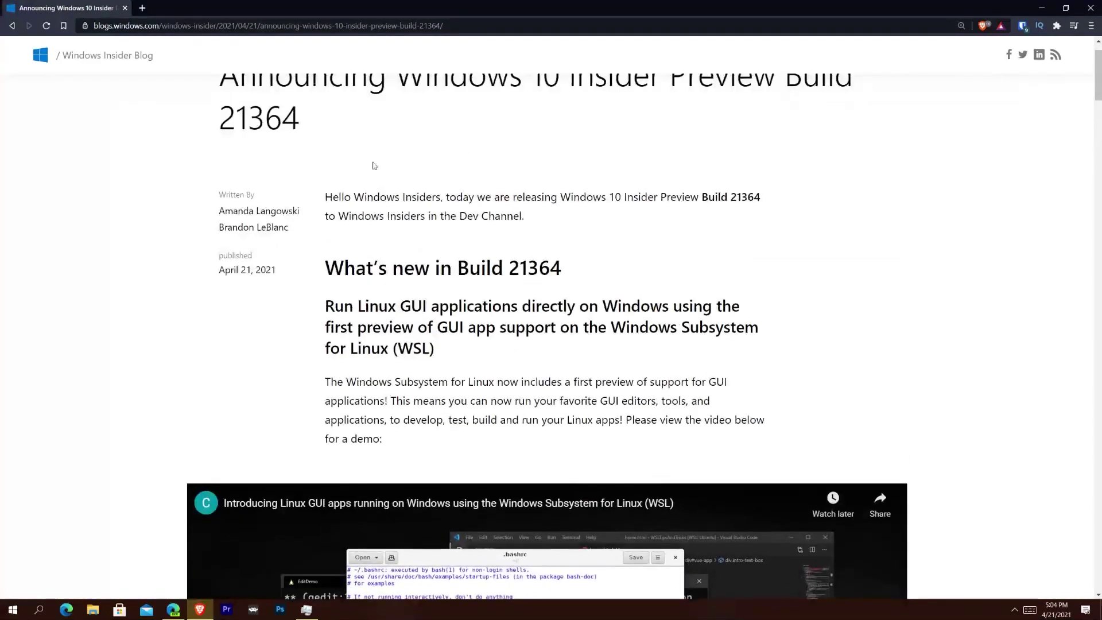
pyautogui.scroll(-5, 248, 264)
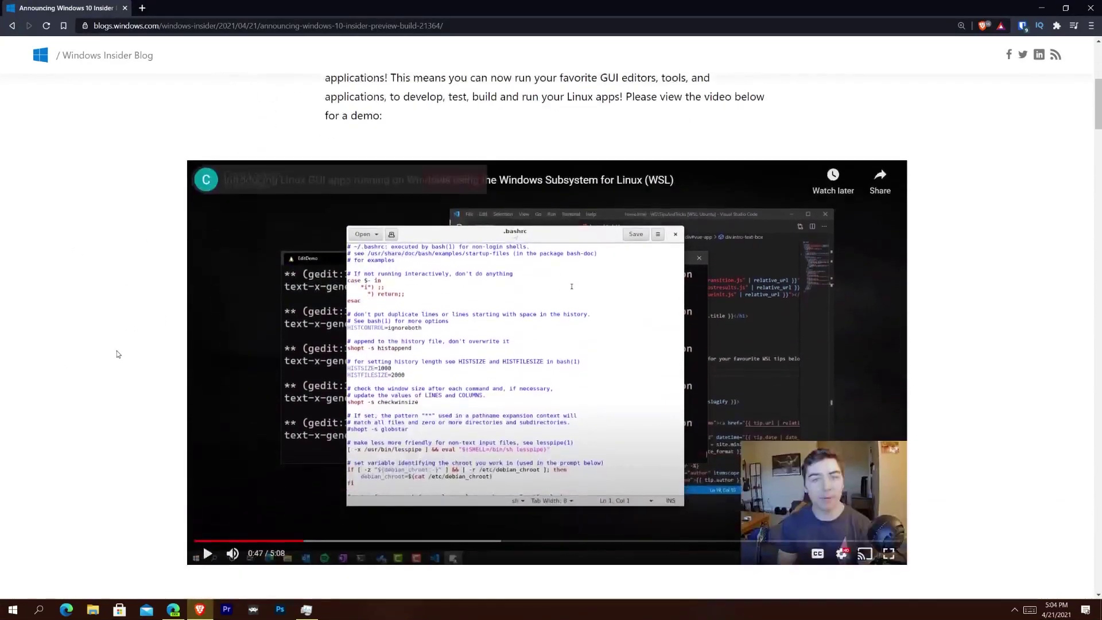
pyautogui.scroll(-1, 116, 354)
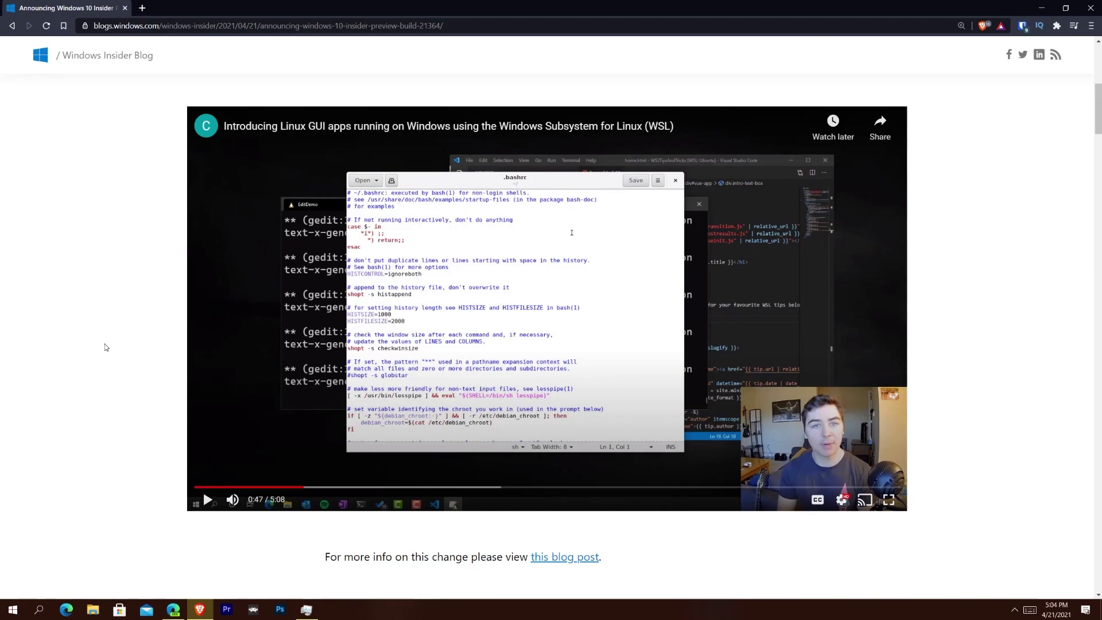
pyautogui.scroll(-12, 125, 345)
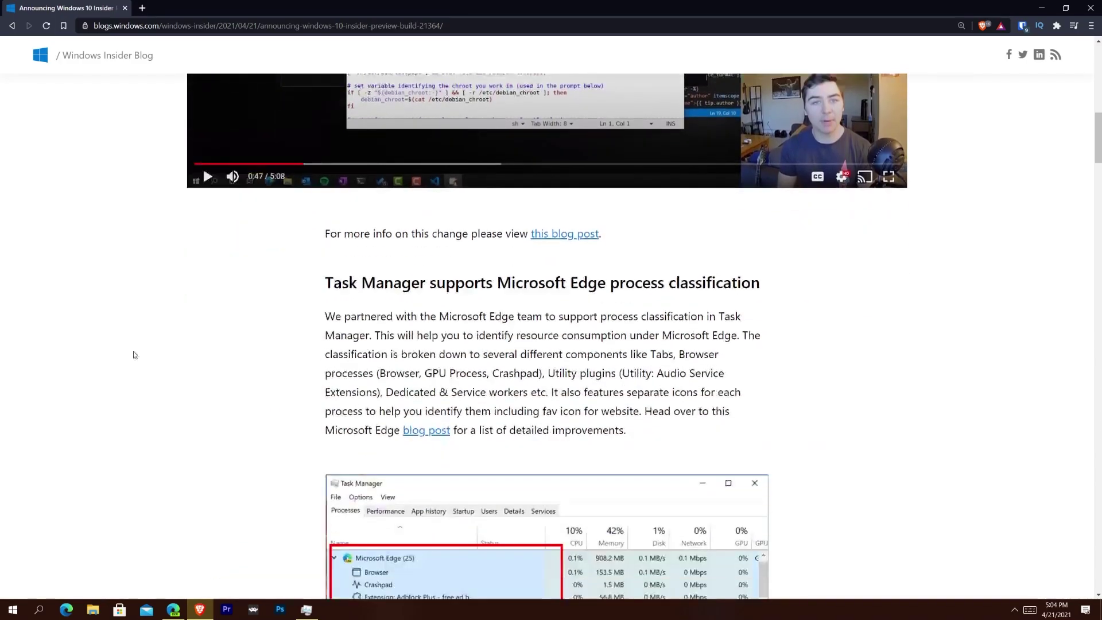
# - Scroll the blog post past the Eco mode steps to the Japanese 50-on touch keyboard heading
pyautogui.scroll(-20, 169, 398)
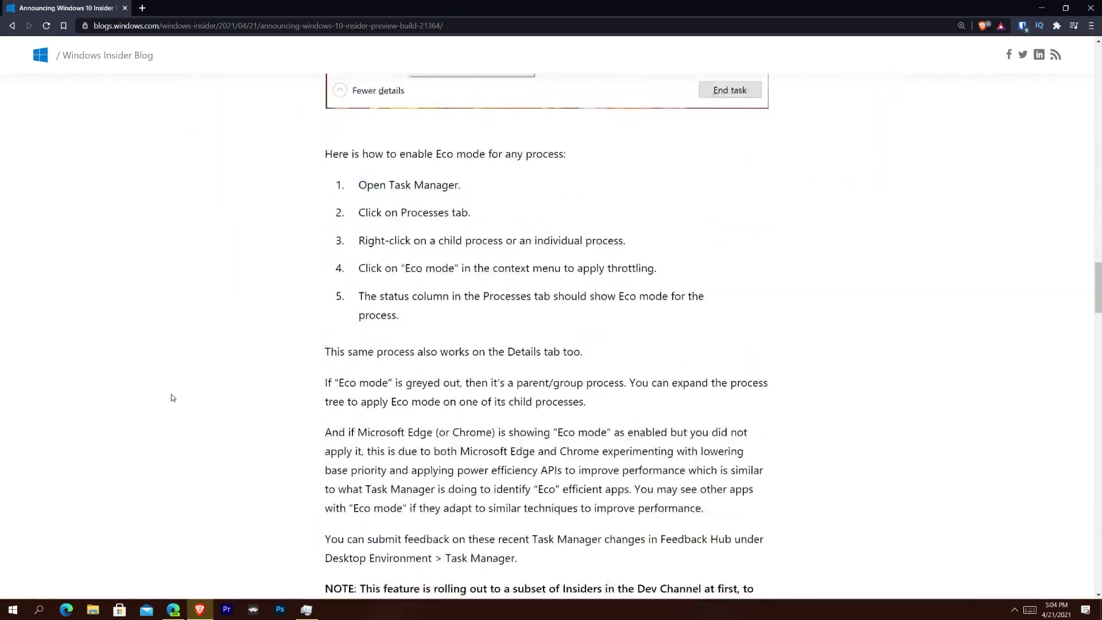
pyautogui.scroll(4, 175, 403)
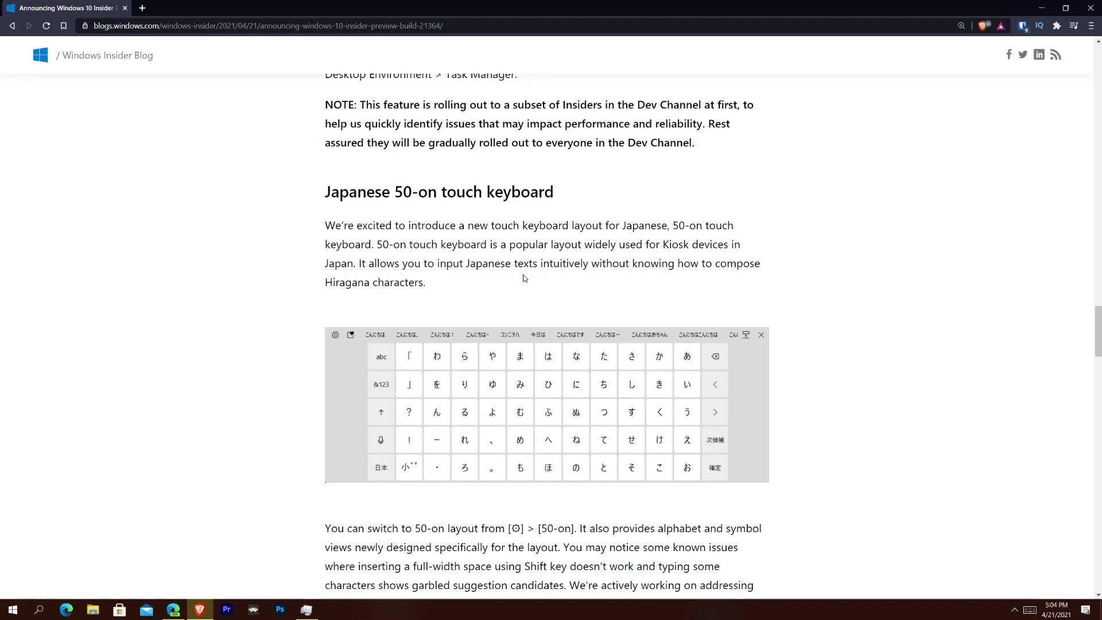
pyautogui.scroll(-1, 523, 278)
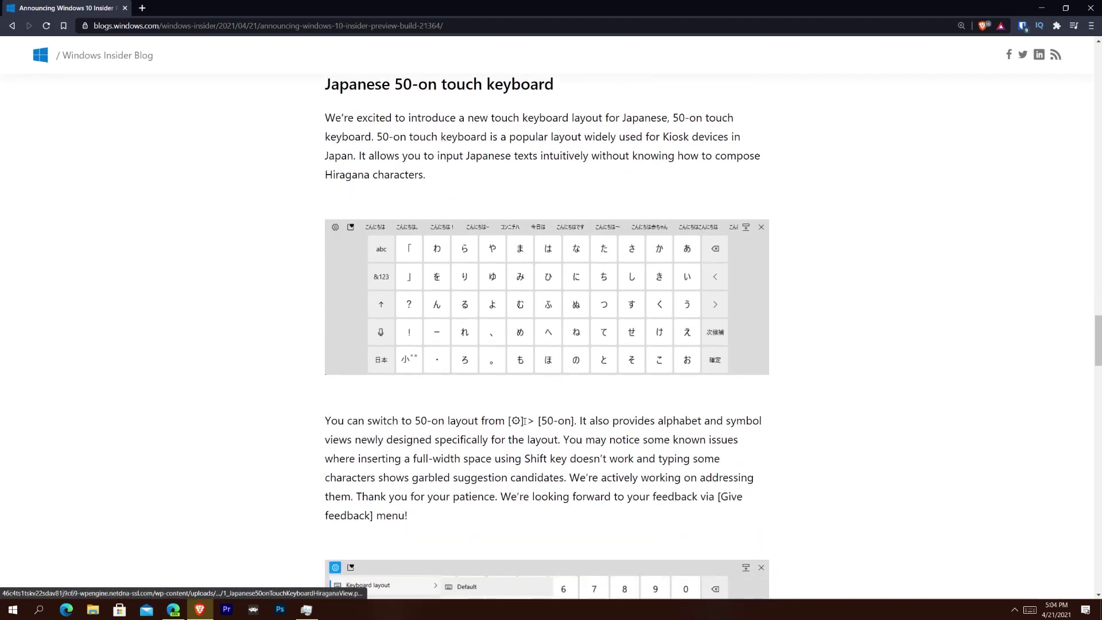
# - Open the touch keyboard and list its layouts: Default, Small, Split and Traditional
pyautogui.scroll(-2, 561, 322)
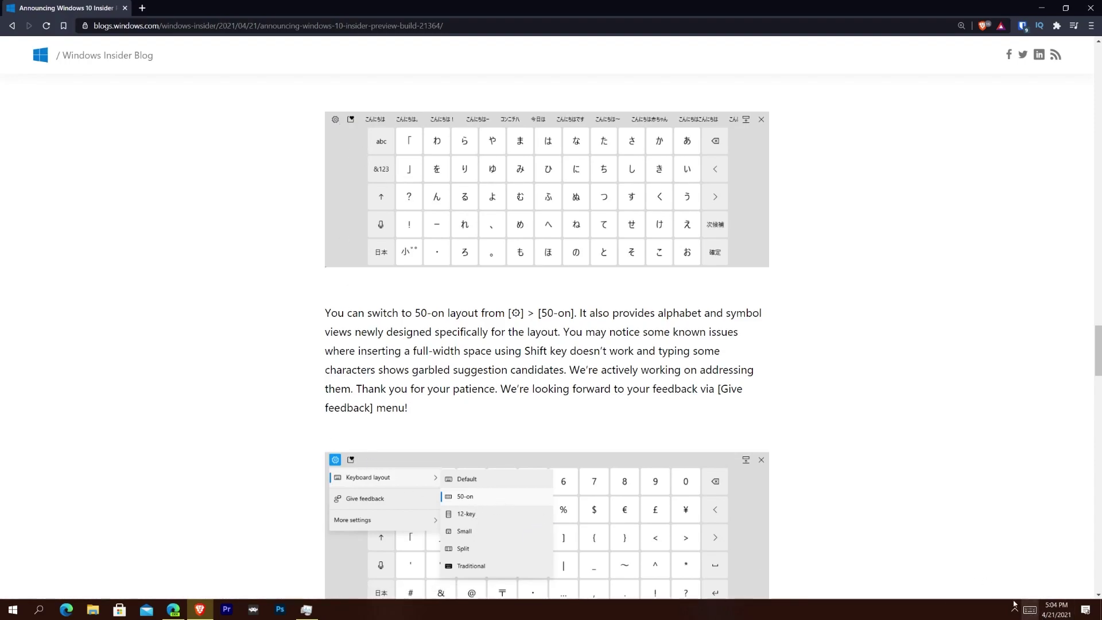
pyautogui.click(1029, 610)
pyautogui.click(260, 354)
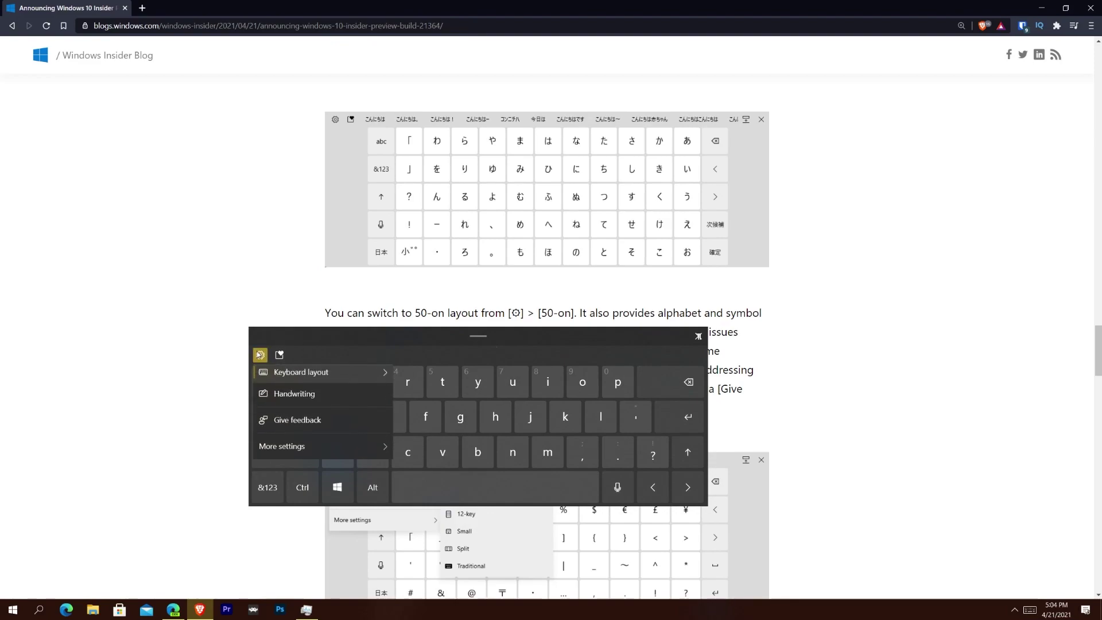
pyautogui.click(339, 377)
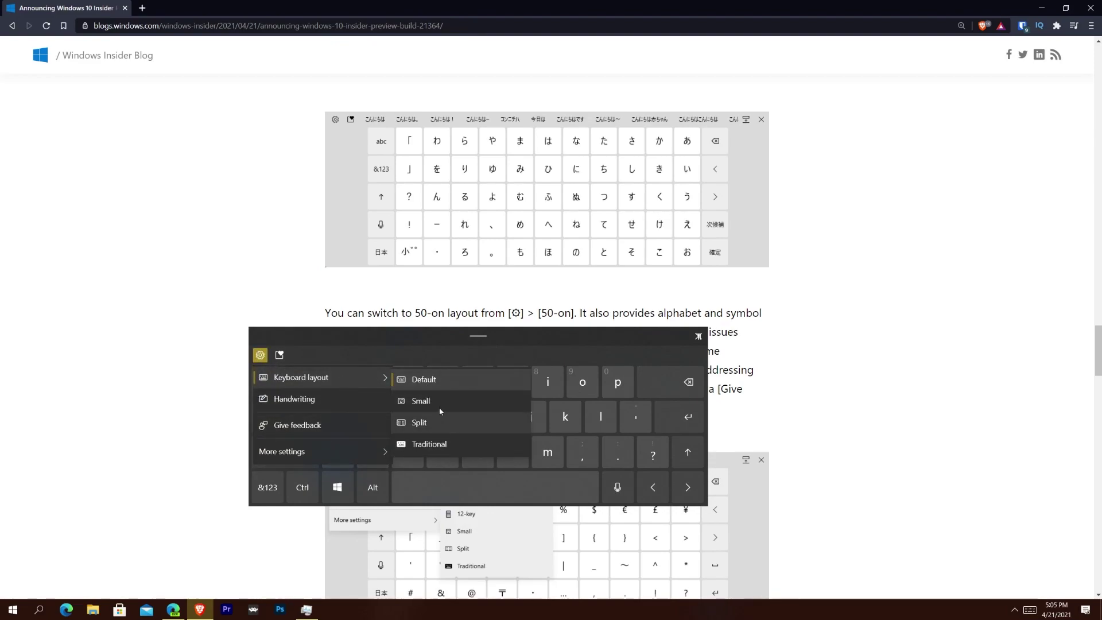